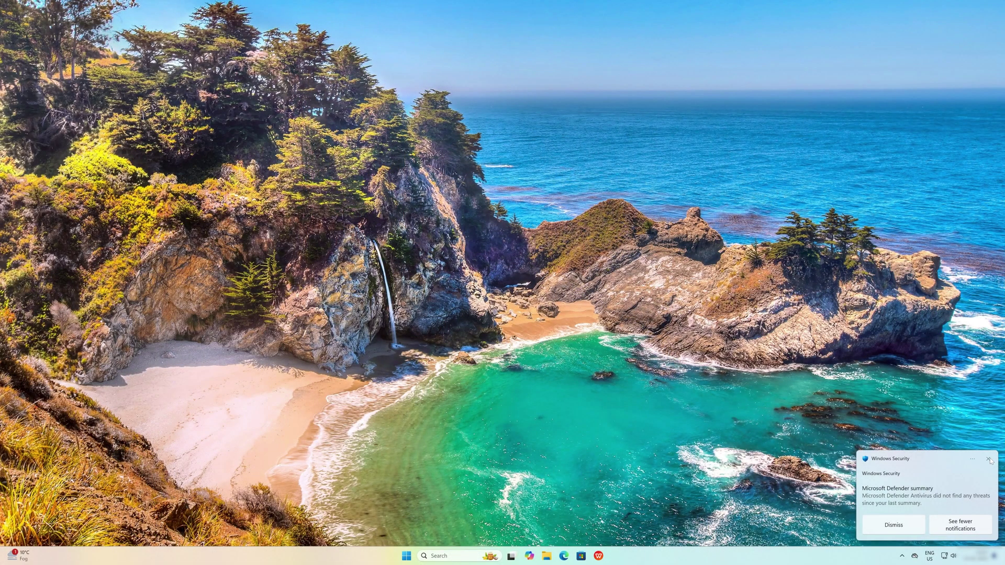
# Step: Close the Defender toast, launch Microsoft 365 with the Office-key shortcut, and always use Microsoft Edge
pyautogui.click(988, 459)
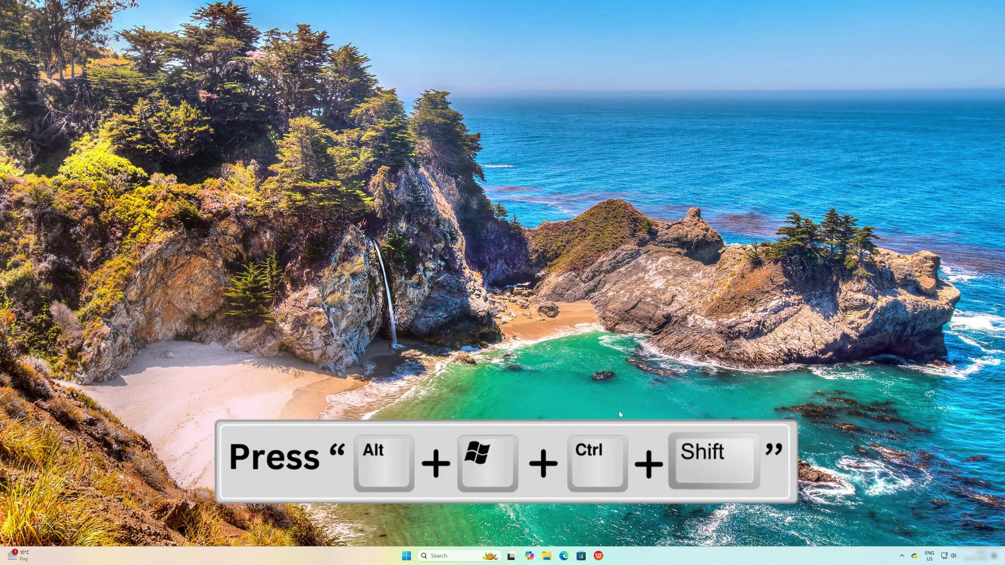
pyautogui.press('ctrl+shift+alt+super')
pyautogui.press('ctrl+shift+alt+super')
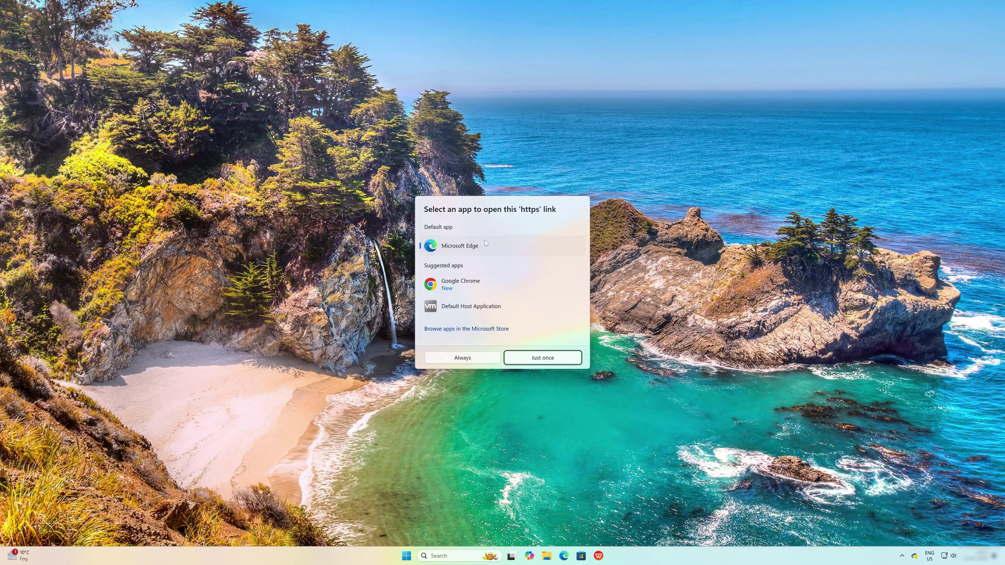
pyautogui.click(469, 359)
# Step: Maximize Edge, sign in on microsoft365.com, and close the Manage your content tip
pyautogui.click(630, 114)
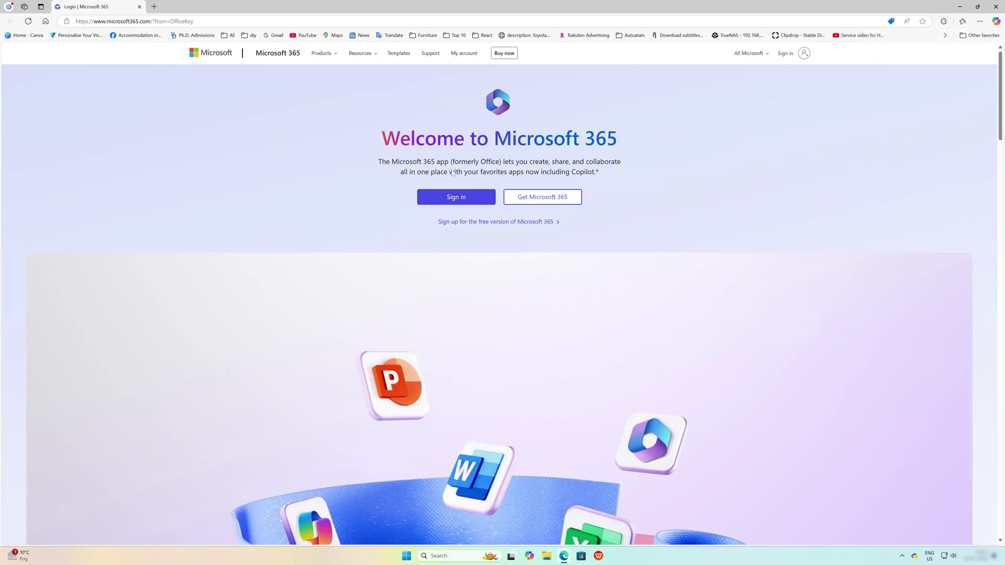
pyautogui.click(455, 196)
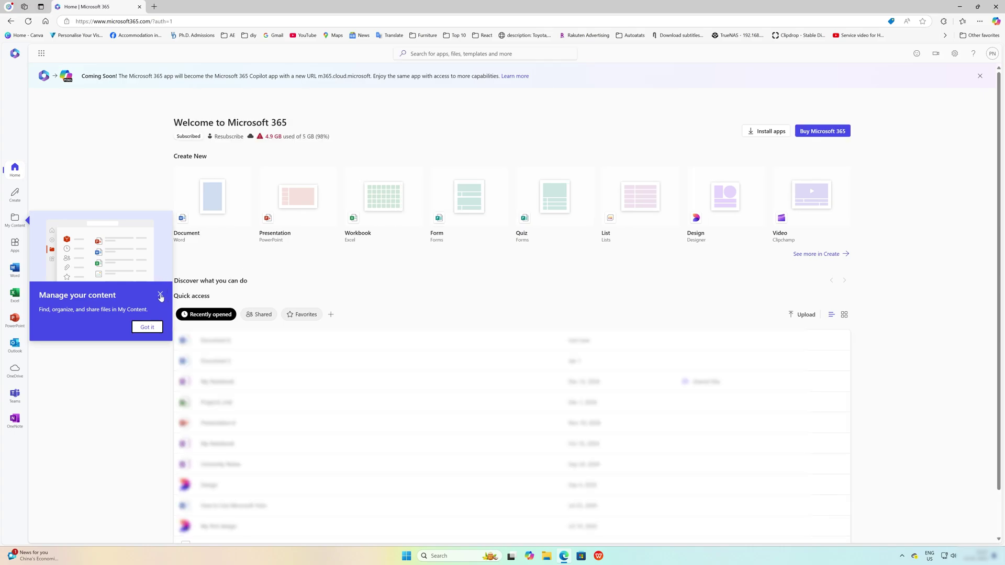
pyautogui.click(161, 294)
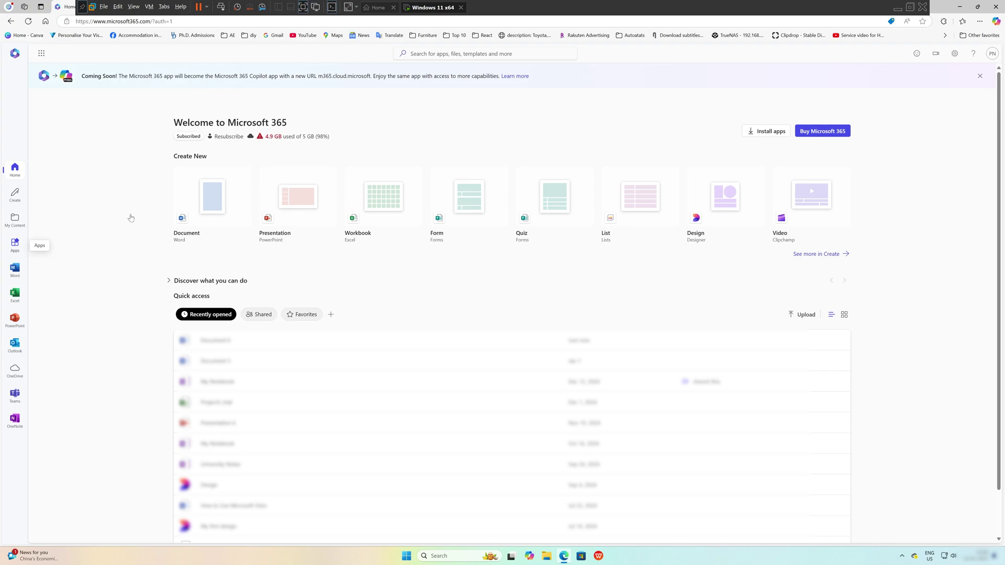
# Step: Create a blank Word document (Document 8) and make the browser full screen
pyautogui.click(208, 199)
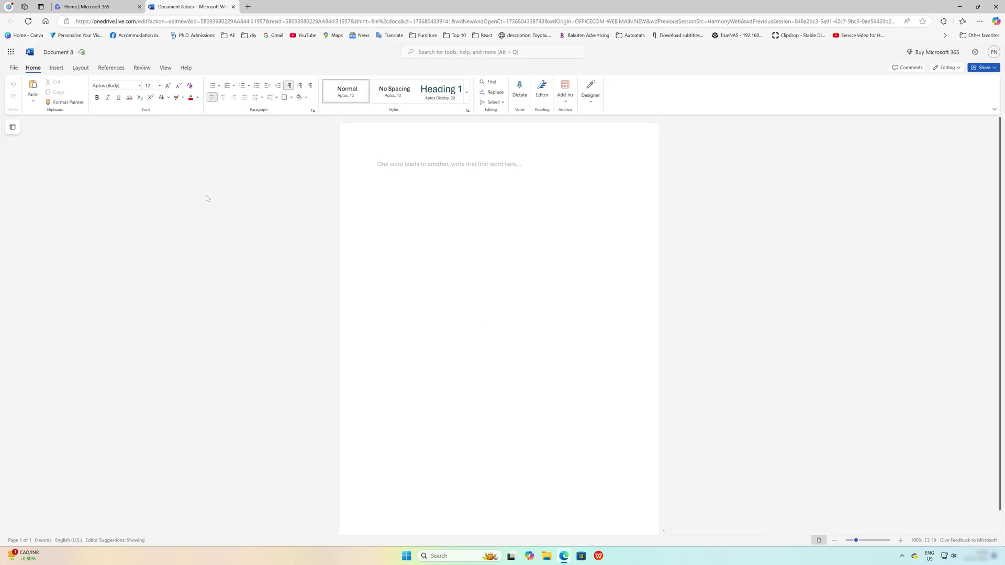
pyautogui.press('F11')
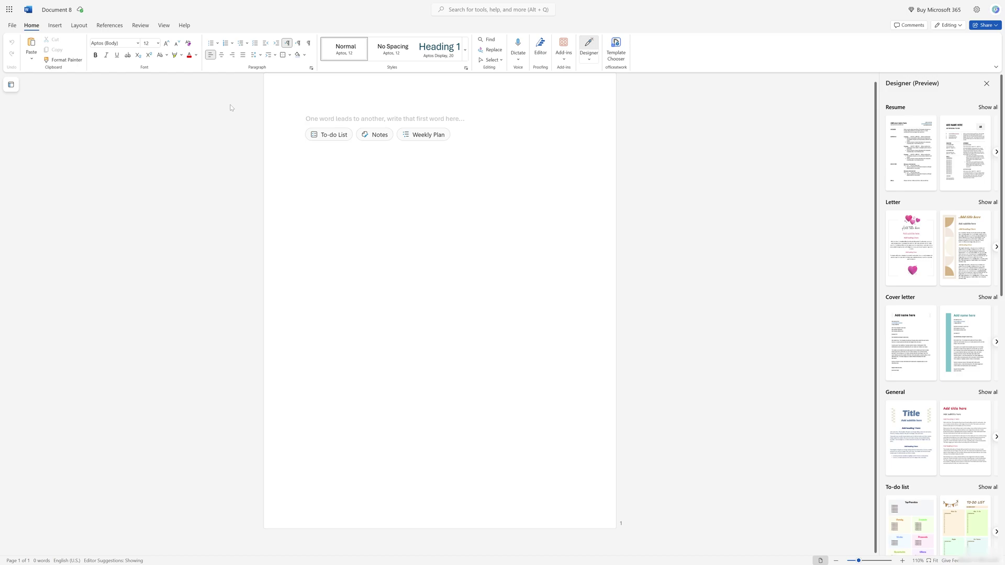
# Step: Dictate that the online variant has more features than the offline LTC version
pyautogui.click(519, 44)
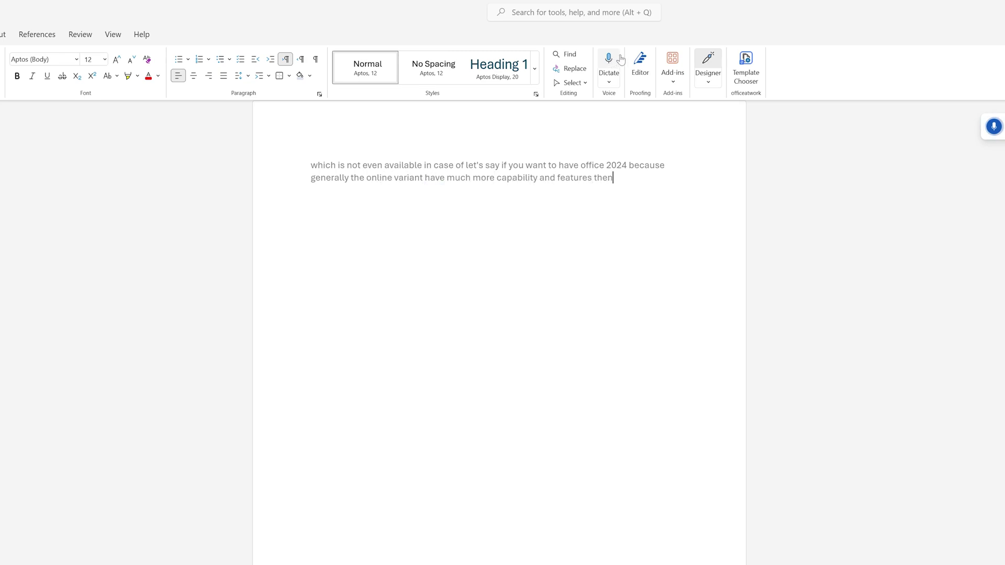
pyautogui.click(993, 126)
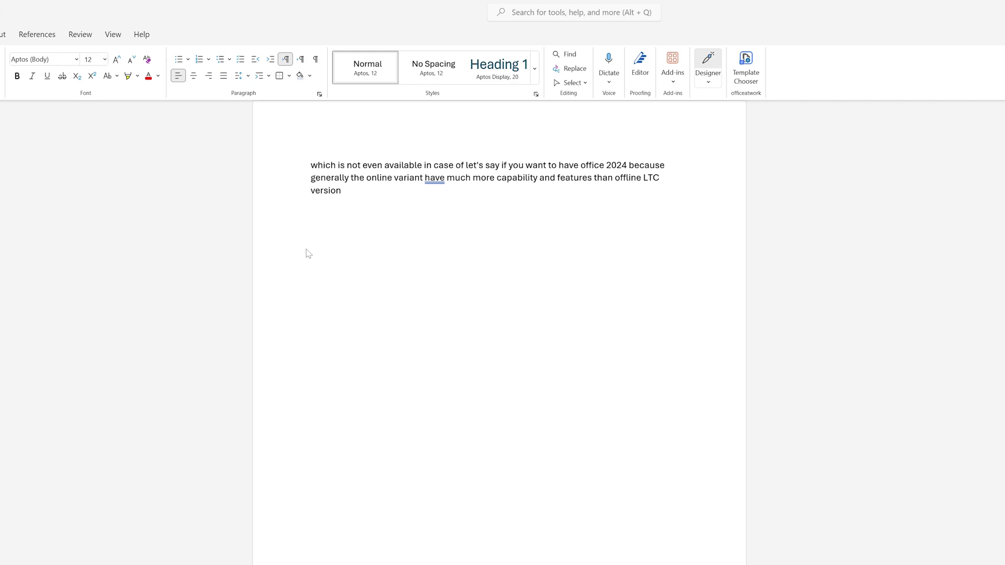
# Step: Close the dictation help and apply the first Designer idea, switching the font to Amasis MT Pro
pyautogui.click(708, 88)
pyautogui.click(725, 96)
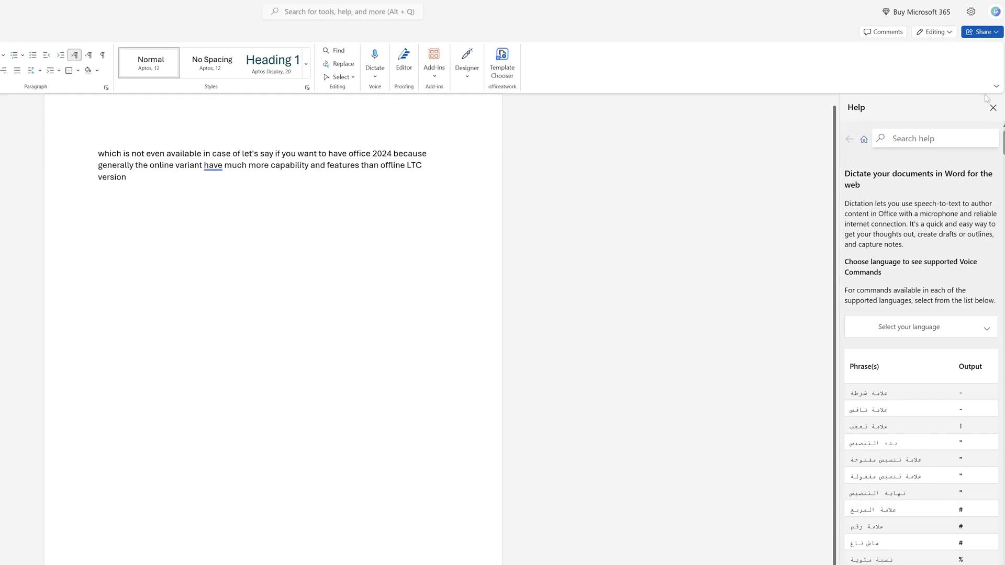
pyautogui.click(992, 108)
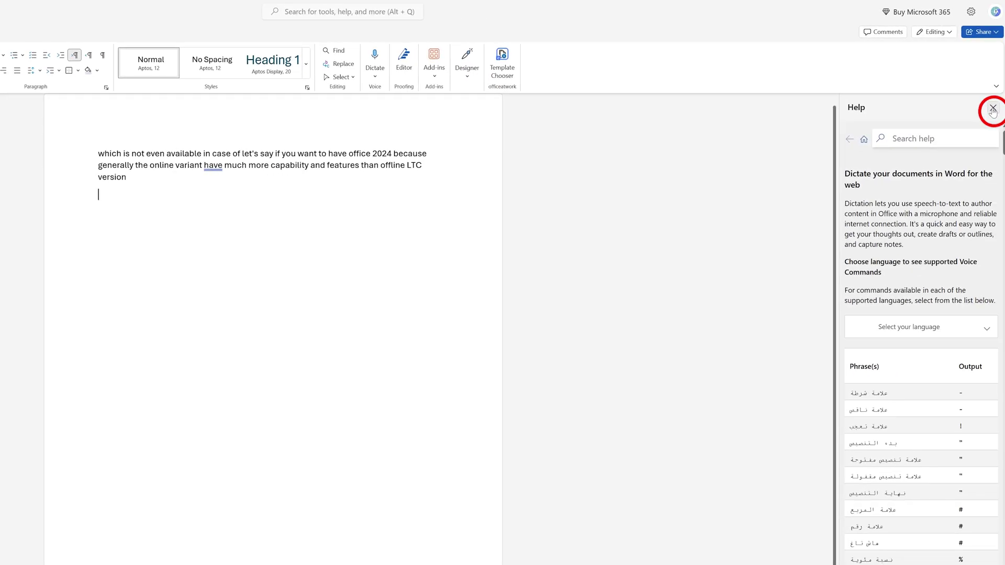
pyautogui.click(472, 61)
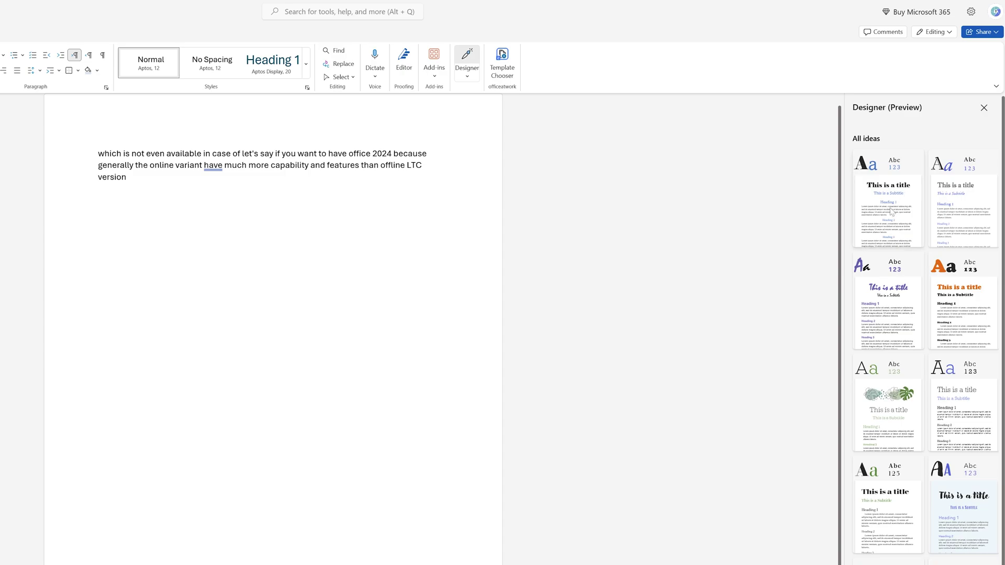
pyautogui.click(891, 209)
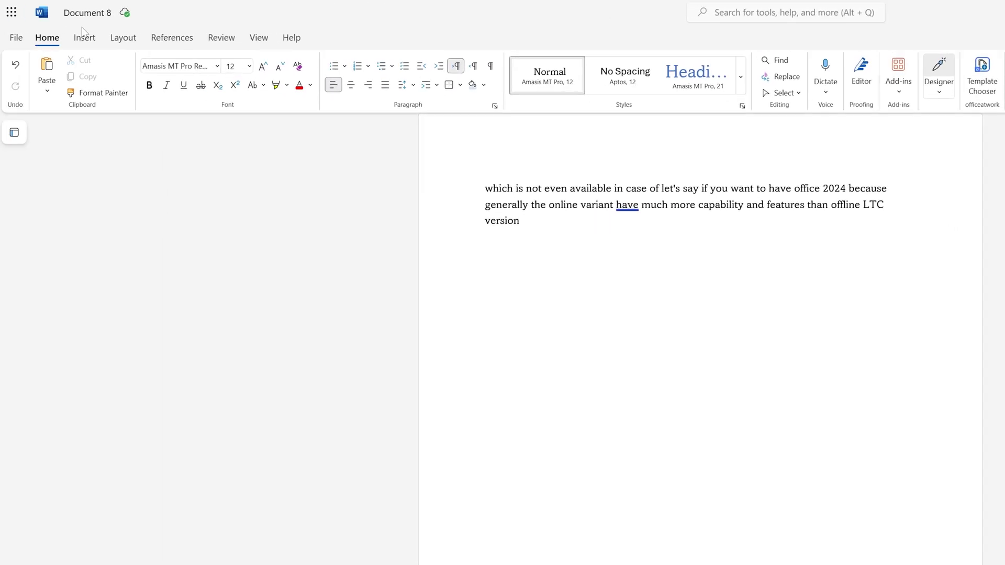
# Step: Browse the Insert, Layout, References, Review, View and Help tabs, then return to Home
pyautogui.click(92, 40)
pyautogui.click(119, 39)
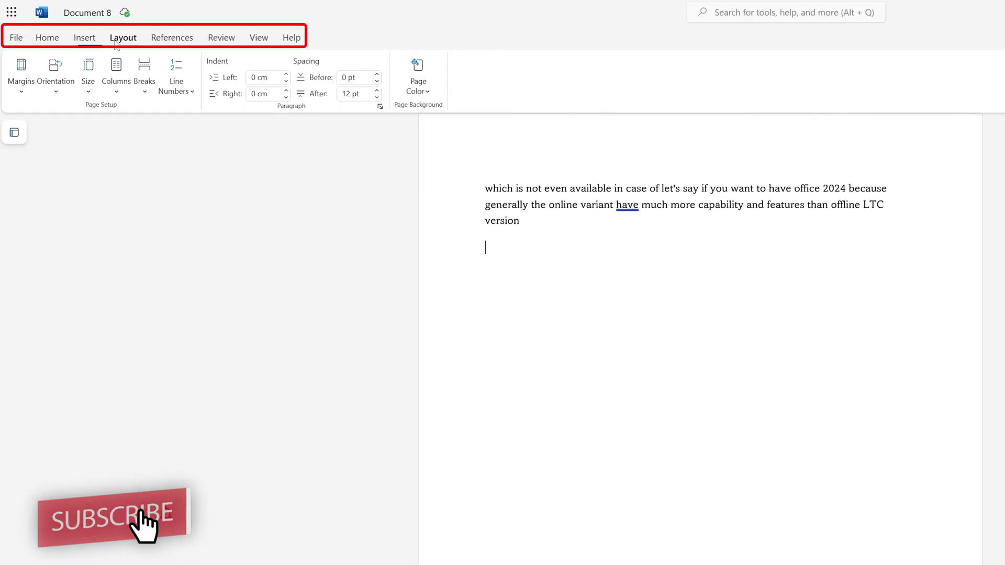
pyautogui.click(182, 41)
pyautogui.click(220, 39)
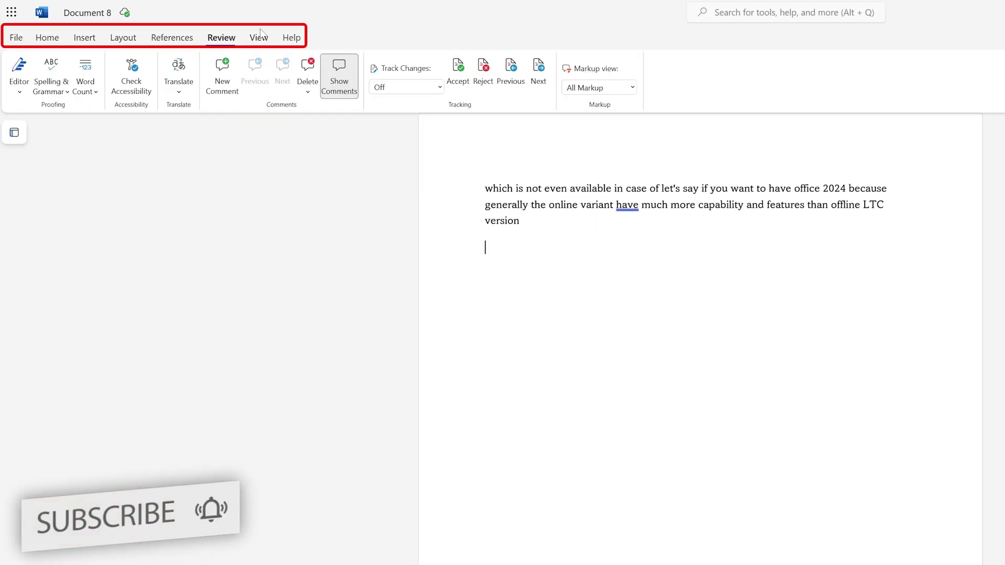
pyautogui.click(259, 38)
pyautogui.click(295, 40)
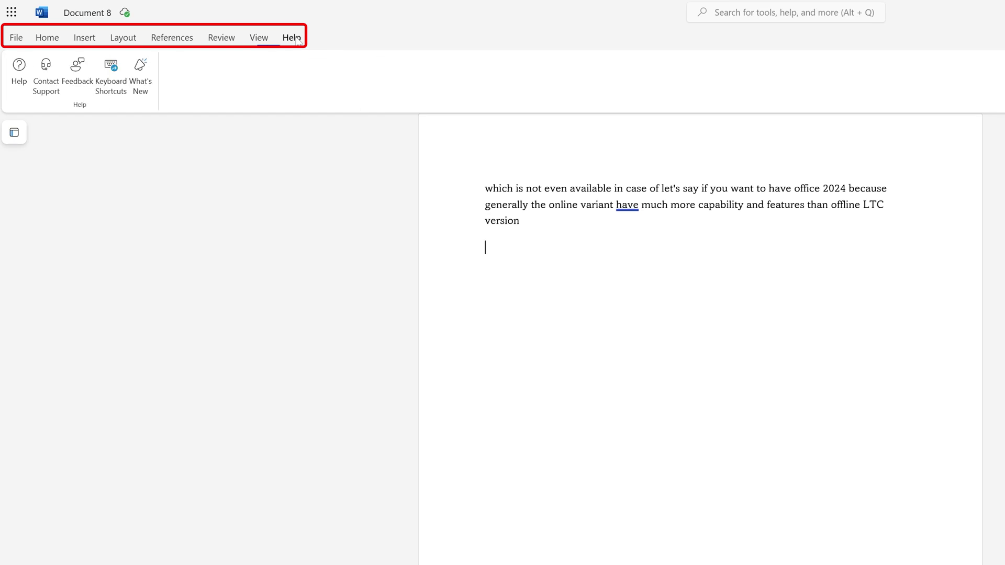
pyautogui.click(88, 39)
pyautogui.click(52, 39)
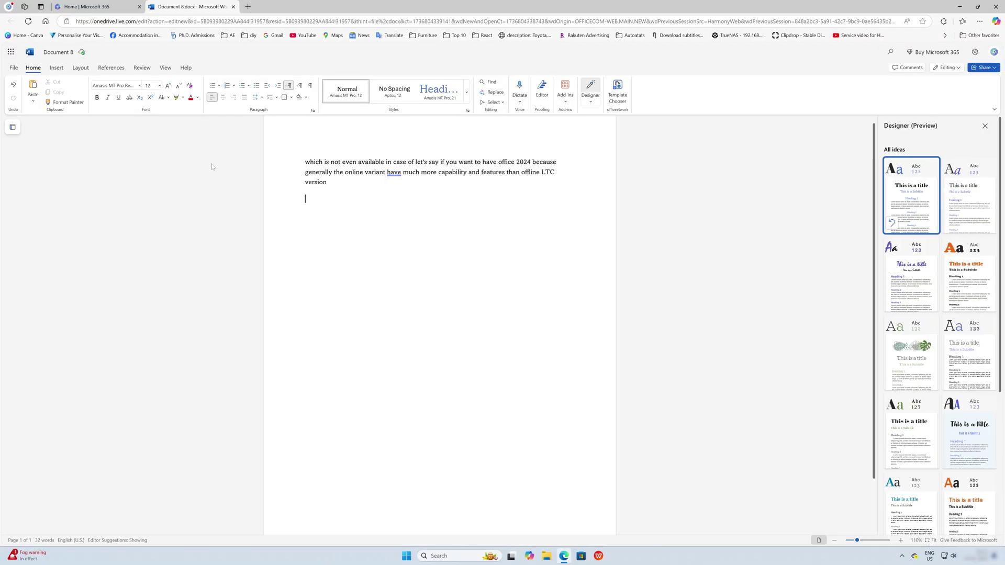
# Step: Return the browser to full screen and browse the Insert and Layout tabs
pyautogui.press('F11')
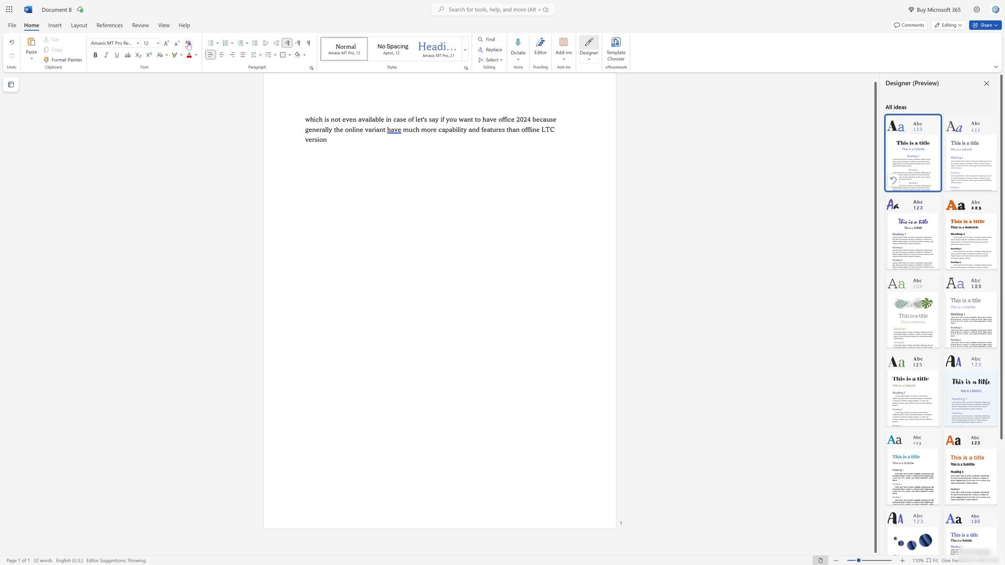
pyautogui.click(57, 27)
pyautogui.click(78, 26)
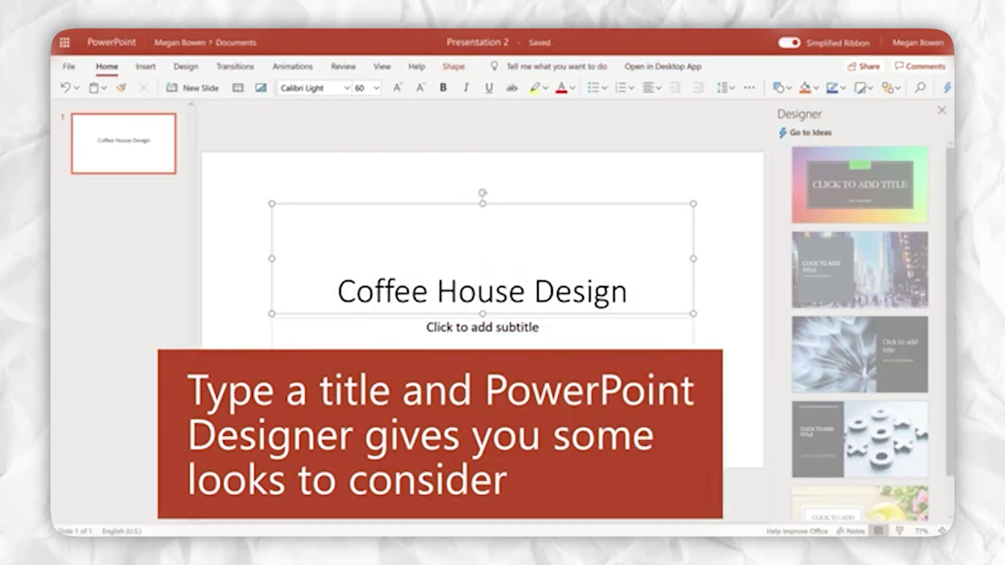
pyautogui.click(691, 390)
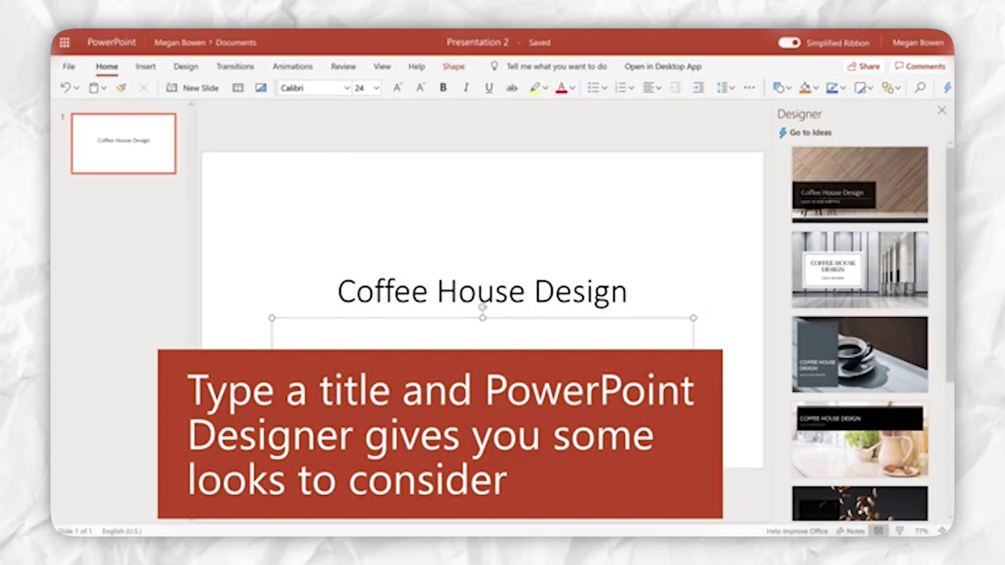
pyautogui.click(826, 411)
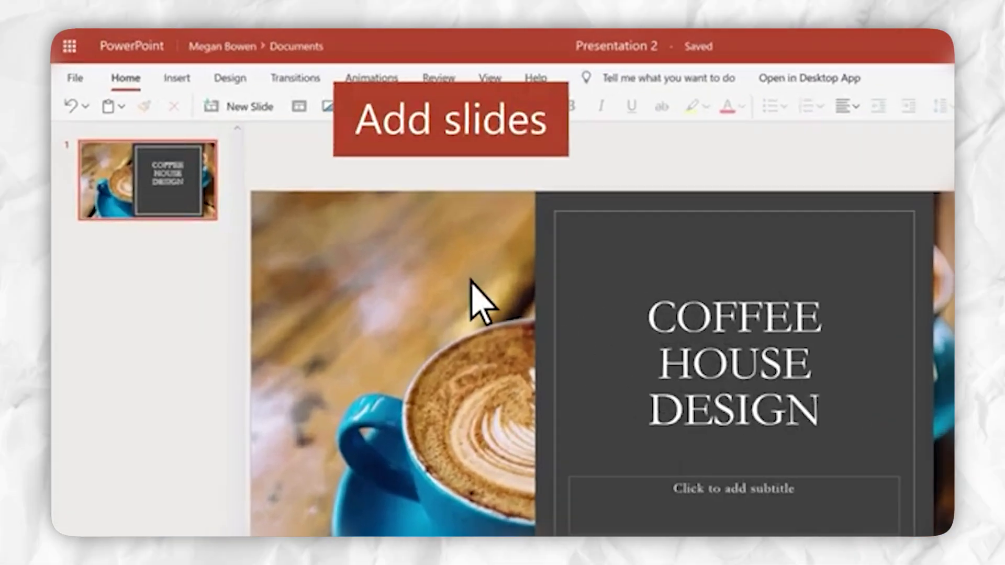
pyautogui.click(145, 66)
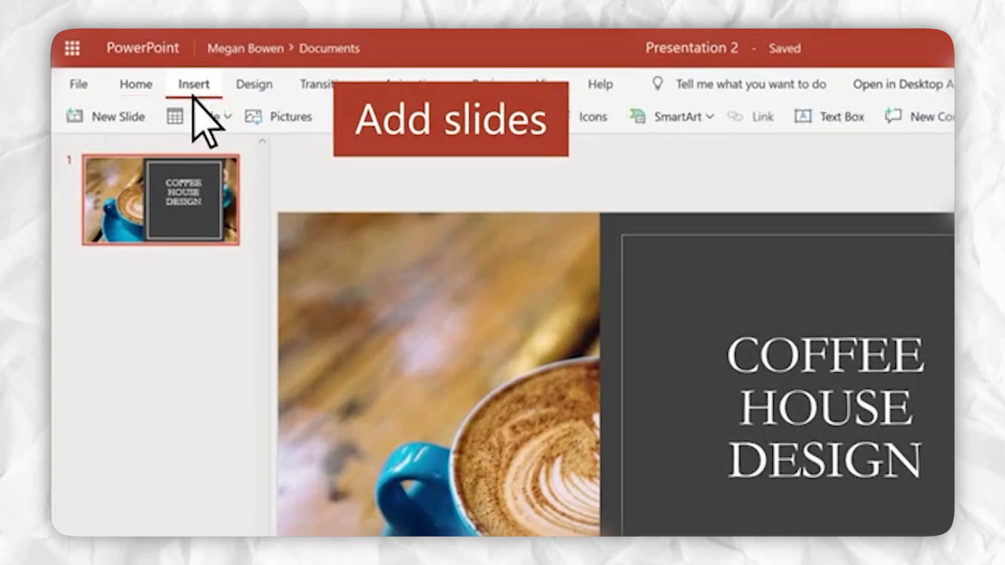
pyautogui.click(76, 116)
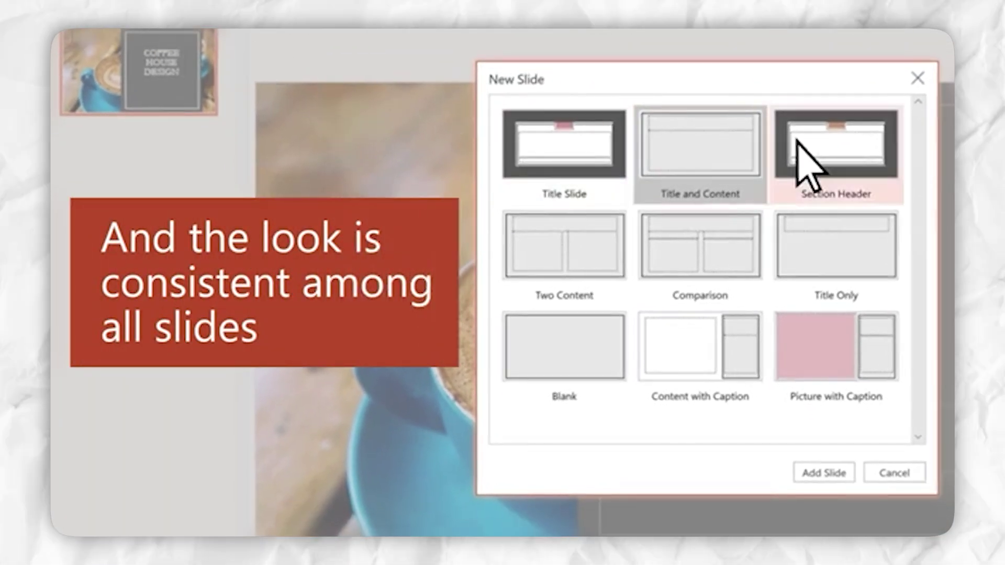
pyautogui.click(837, 167)
pyautogui.click(801, 473)
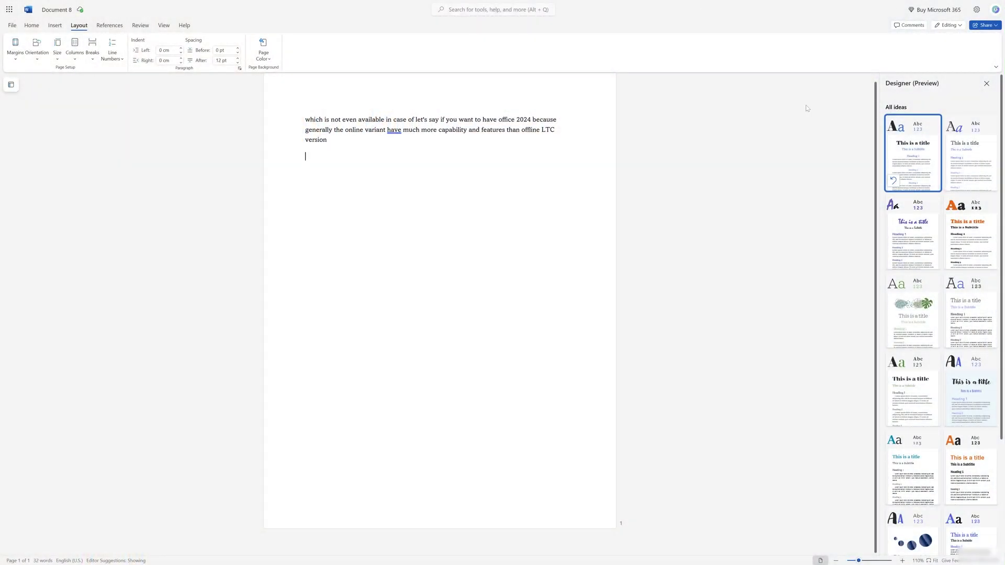
# Step: Exit full screen, create a blank PowerPoint presentation (Presentation 7), and show Designer ideas
pyautogui.press('F11')
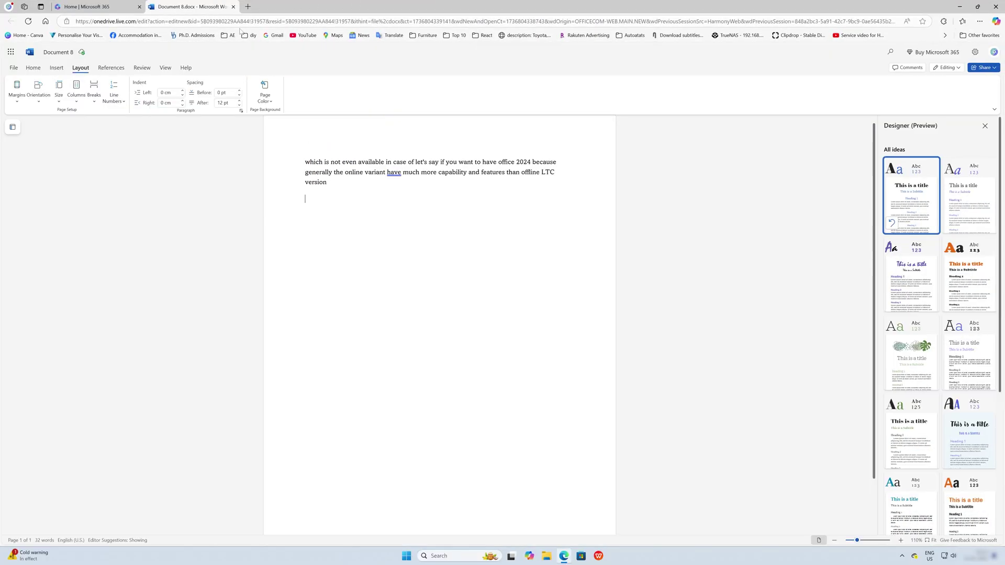
pyautogui.click(105, 7)
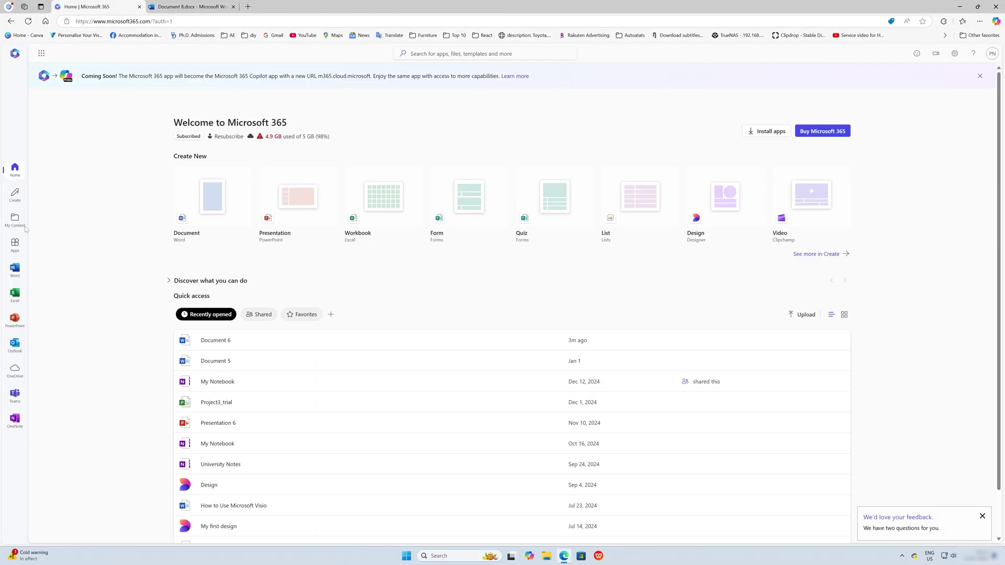
pyautogui.click(15, 318)
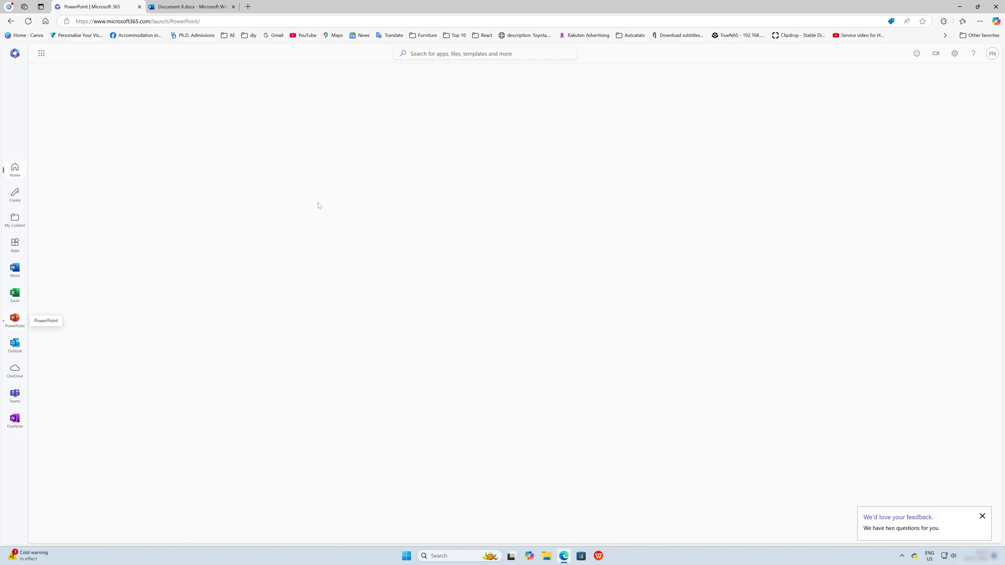
pyautogui.click(215, 105)
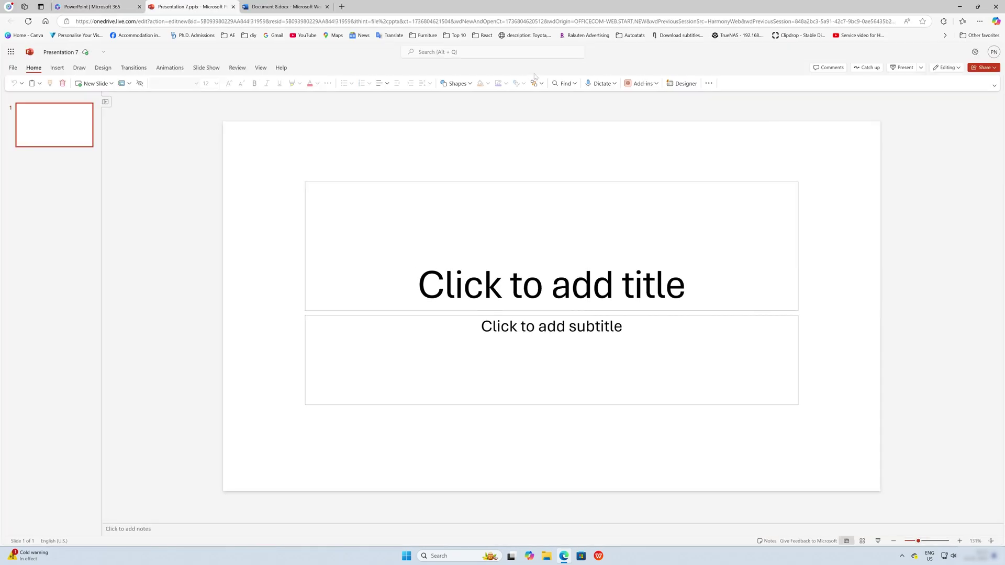
pyautogui.click(537, 83)
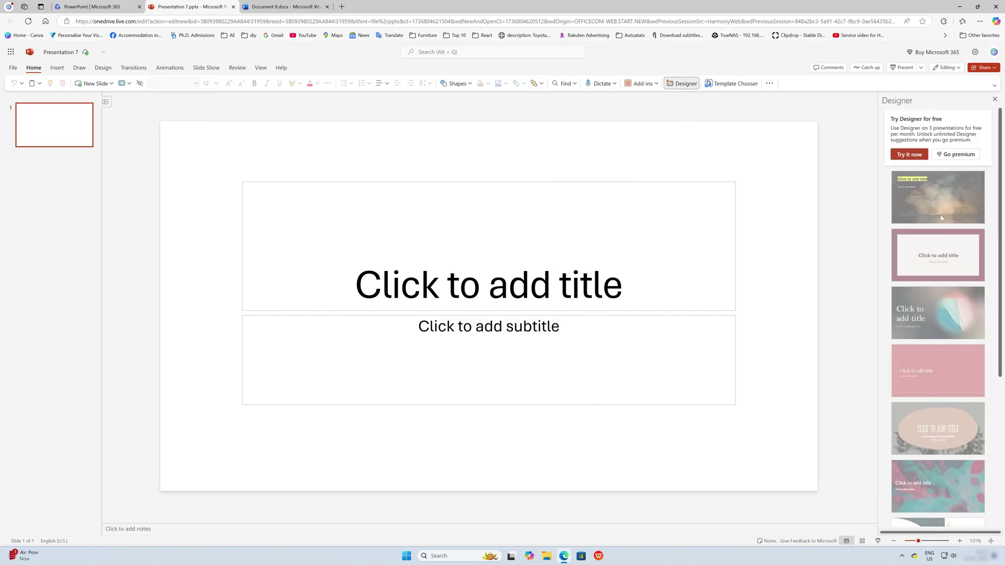
pyautogui.click(909, 156)
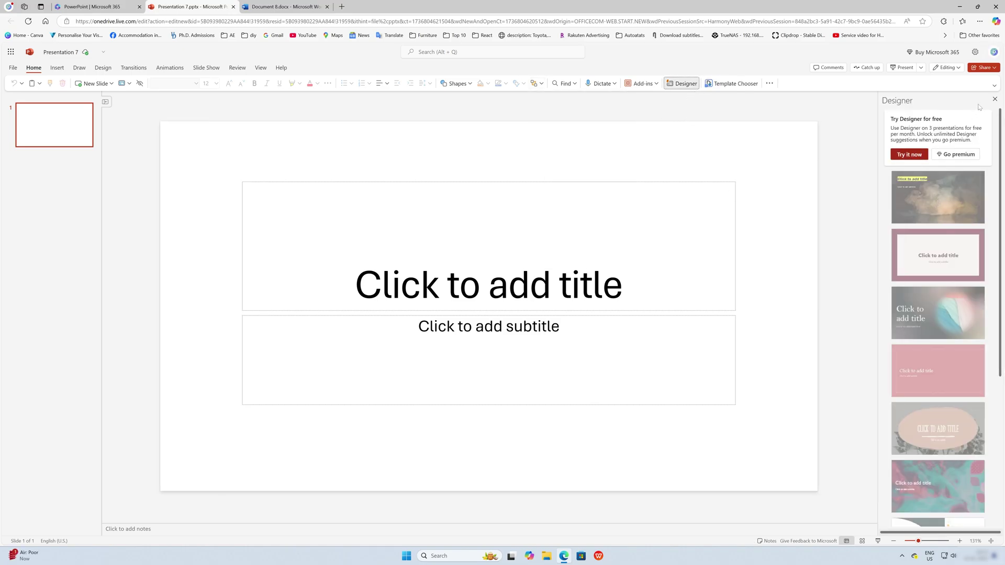